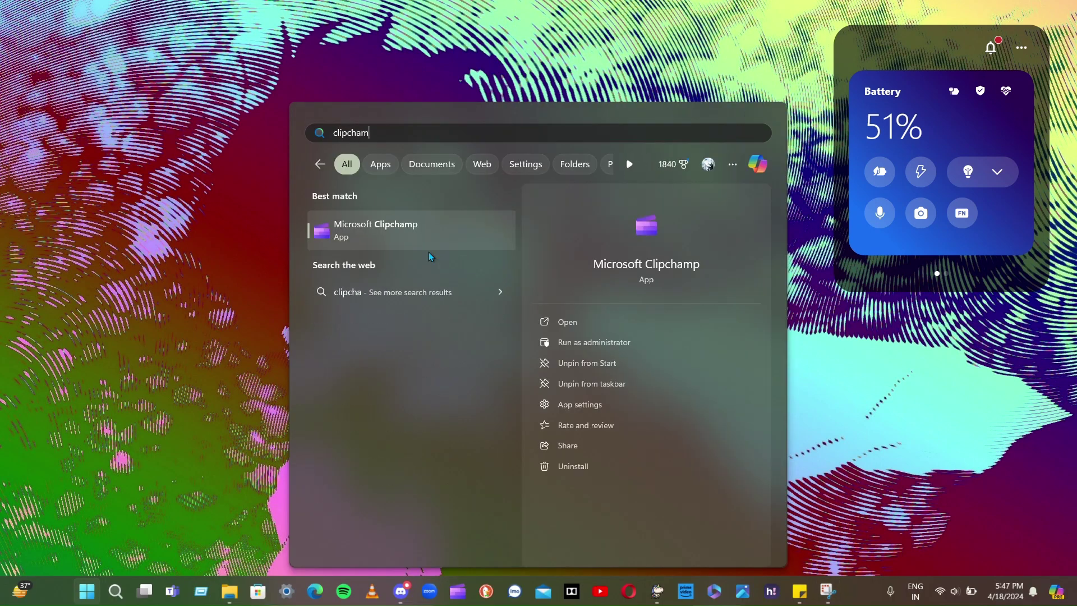
# Search Start for 'clipchamp' and launch Microsoft Clipchamp from the results.
pyautogui.write('p')
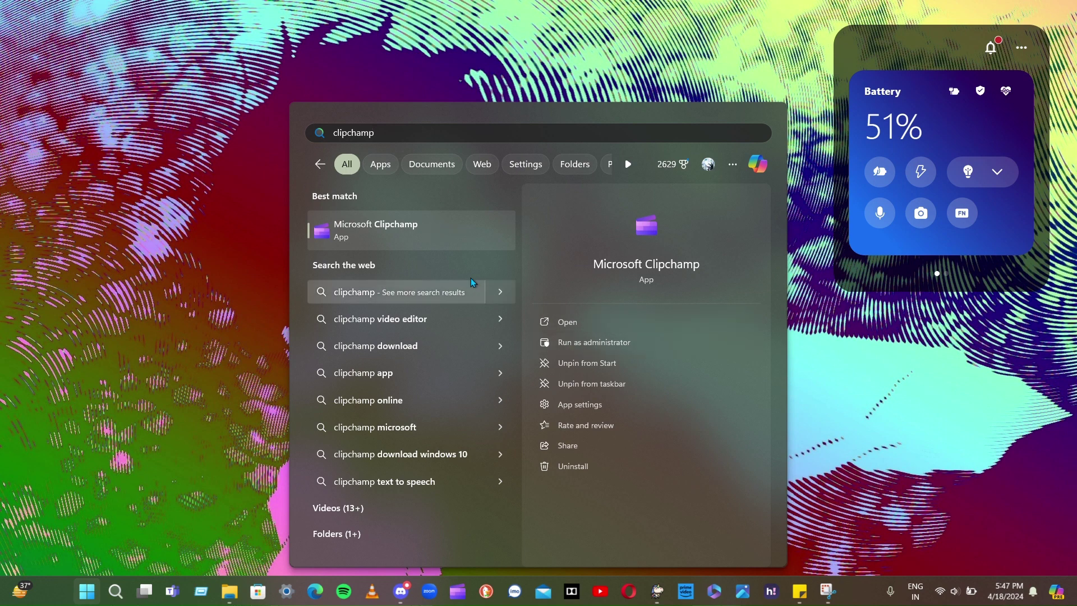
pyautogui.click(409, 243)
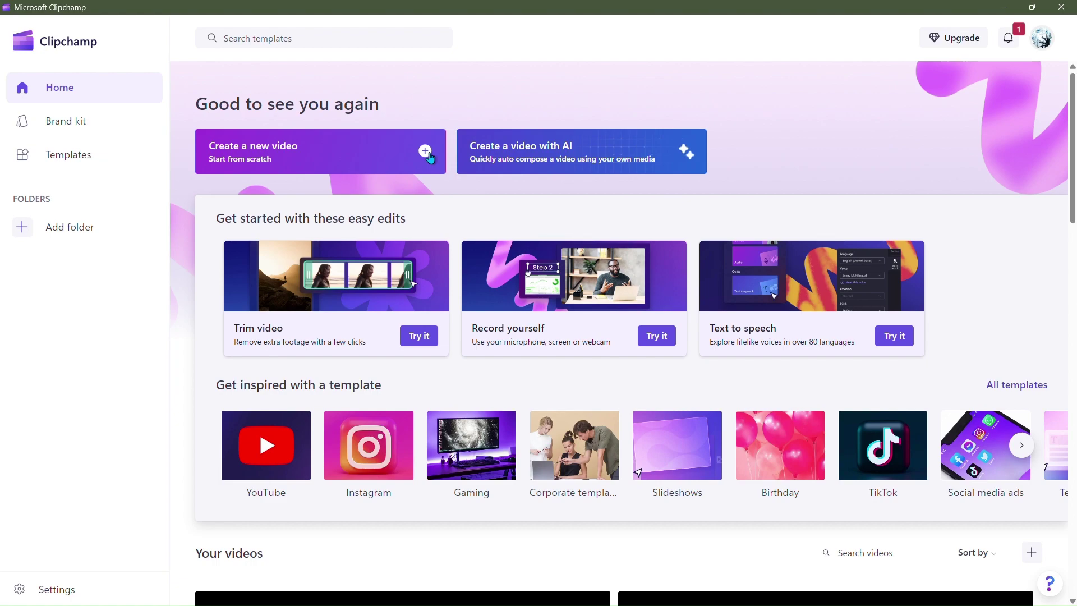
# Start a new blank video project from the Clipchamp home page.
pyautogui.click(428, 156)
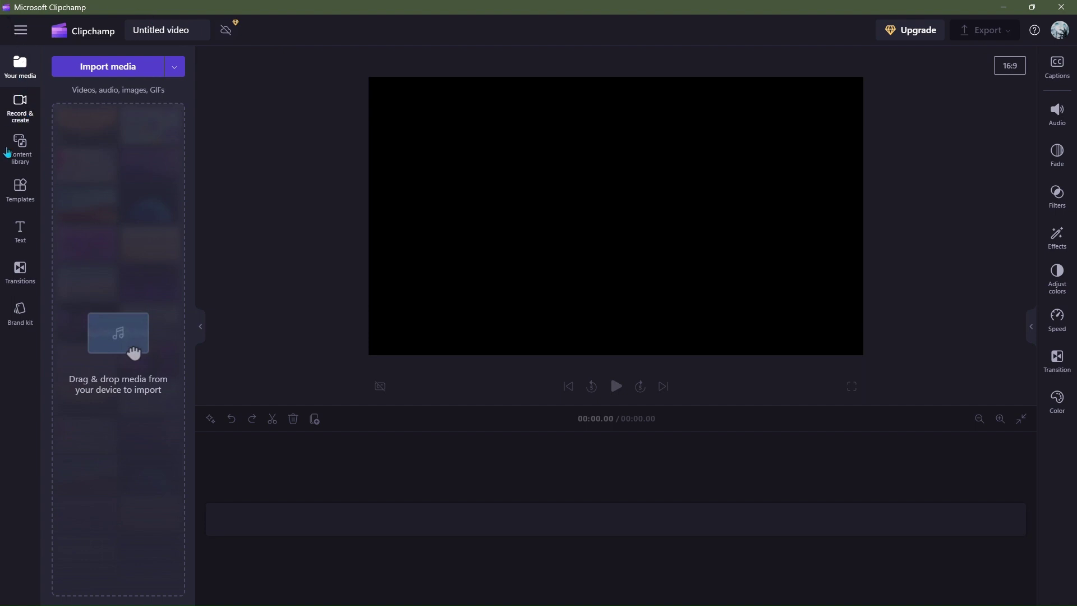
# Add a text-to-speech clip from Record & create and preview the Ava Multilingual voice.
pyautogui.click(23, 108)
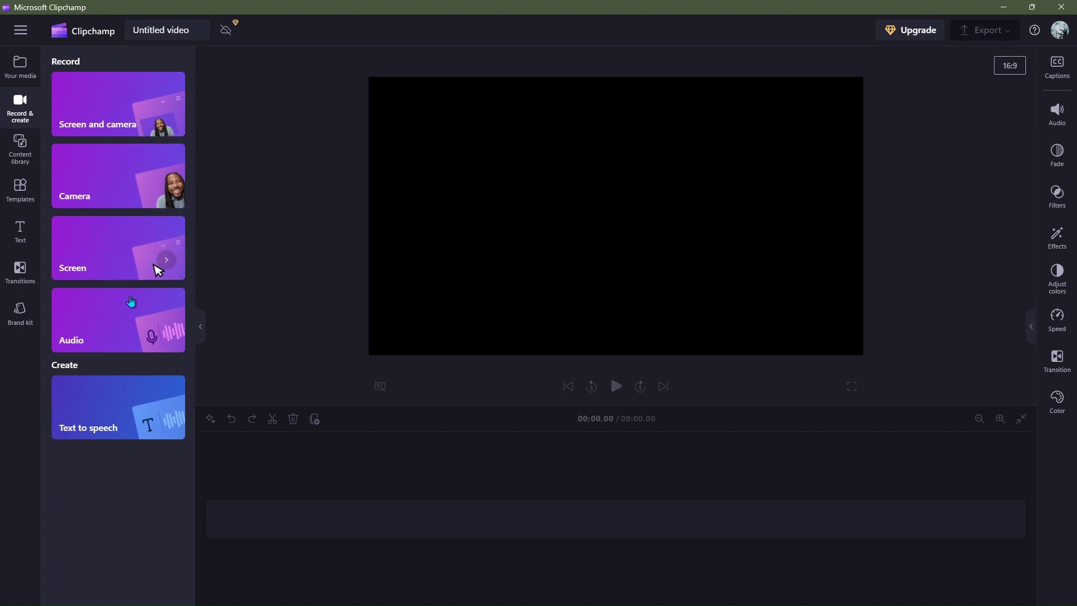
pyautogui.click(151, 428)
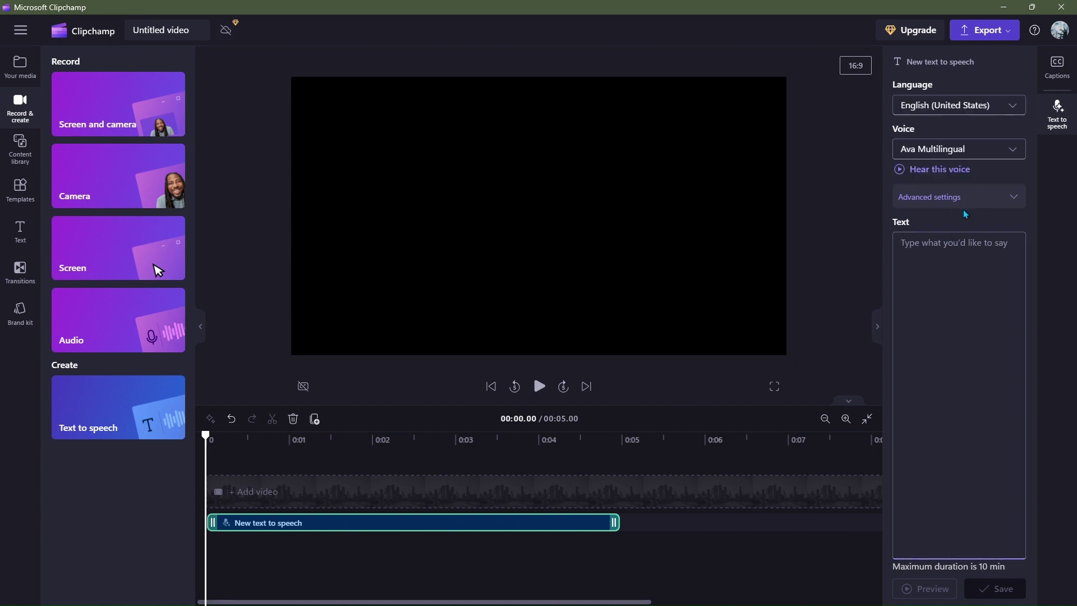
pyautogui.click(932, 171)
# Audition the Brian Multilingual voice, then switch back to Ava Multilingual.
pyautogui.click(987, 158)
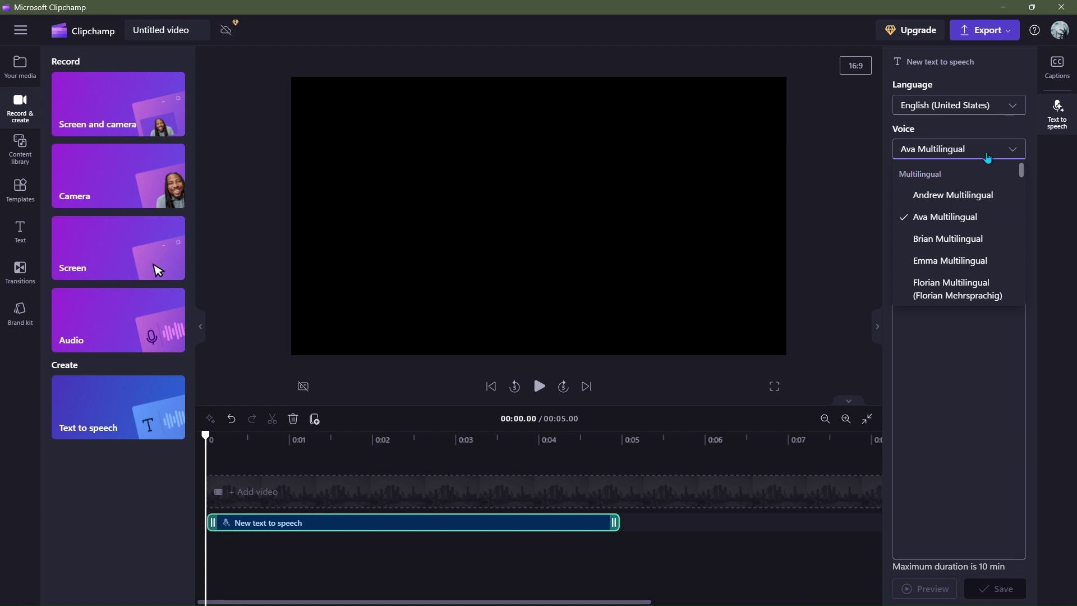
pyautogui.click(965, 239)
pyautogui.click(952, 171)
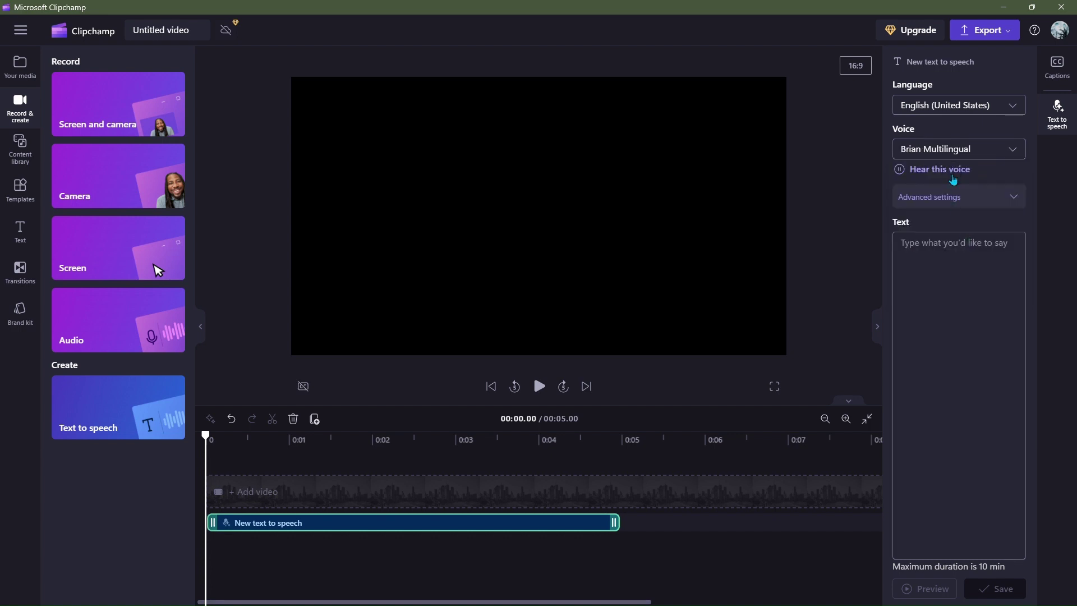
pyautogui.click(967, 153)
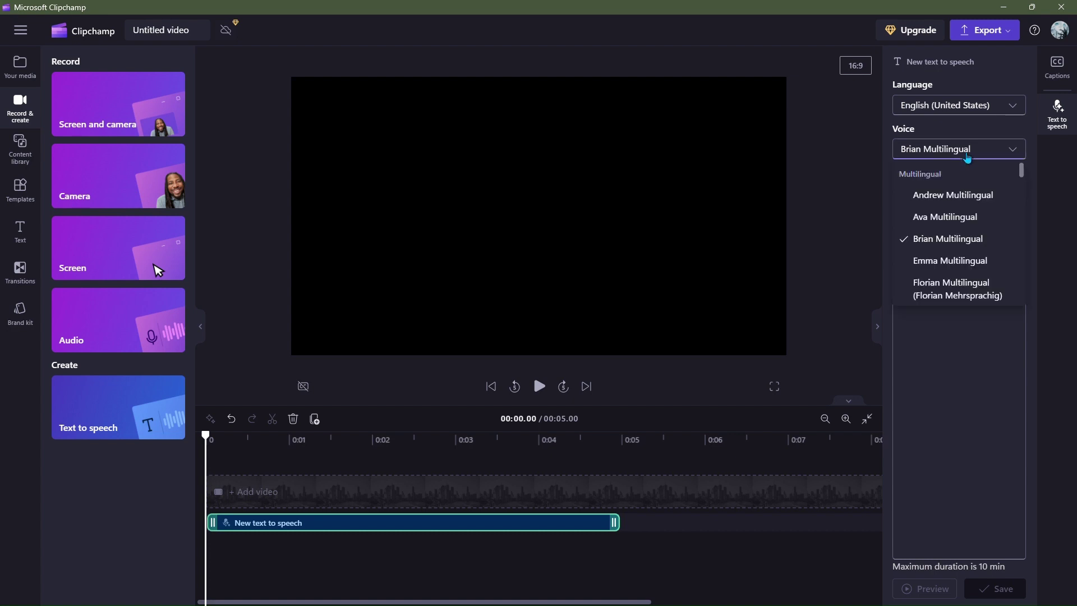
pyautogui.click(963, 217)
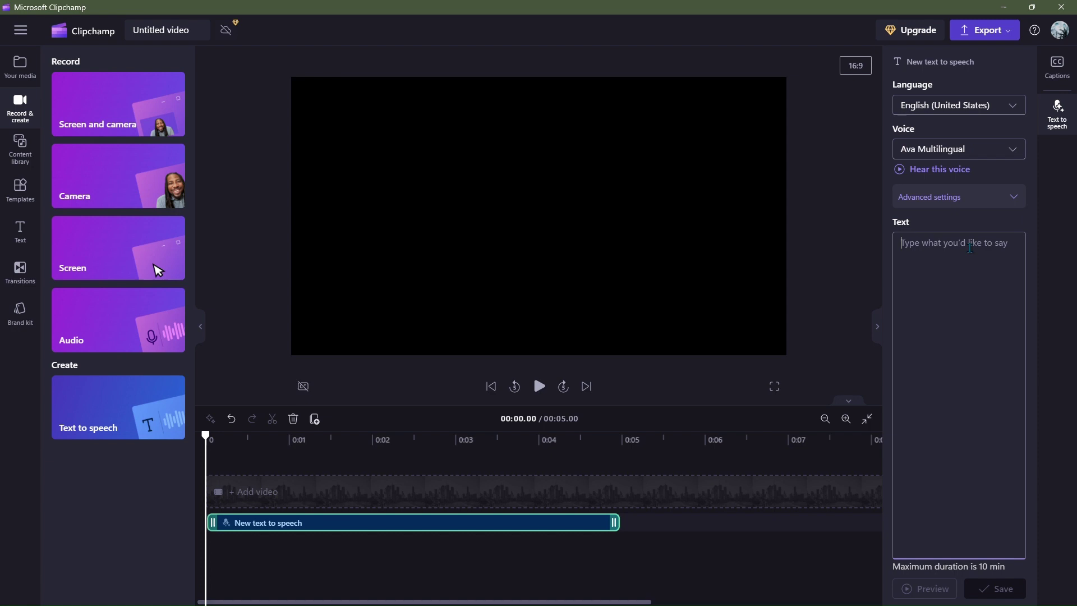
# Type Ava's self-introduction paragraph about using her voice in Microsoft Clipchamp videos.
pyautogui.write('He')
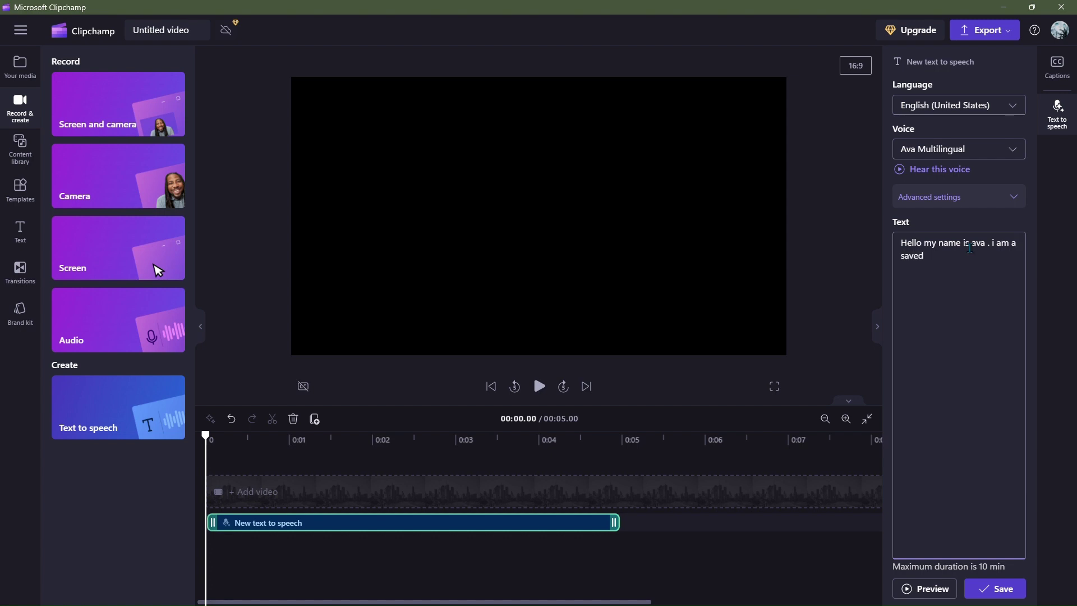
pyautogui.write('ice that is available to use in:')
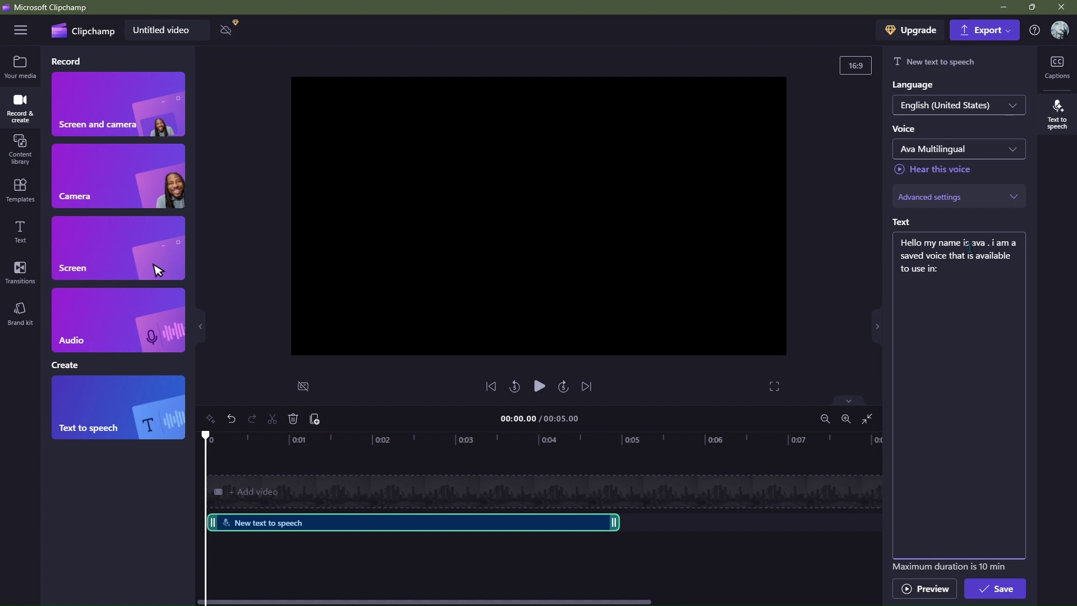
pyautogui.write('Microsoft Clipchamp for free. So dont hesitate and use m')
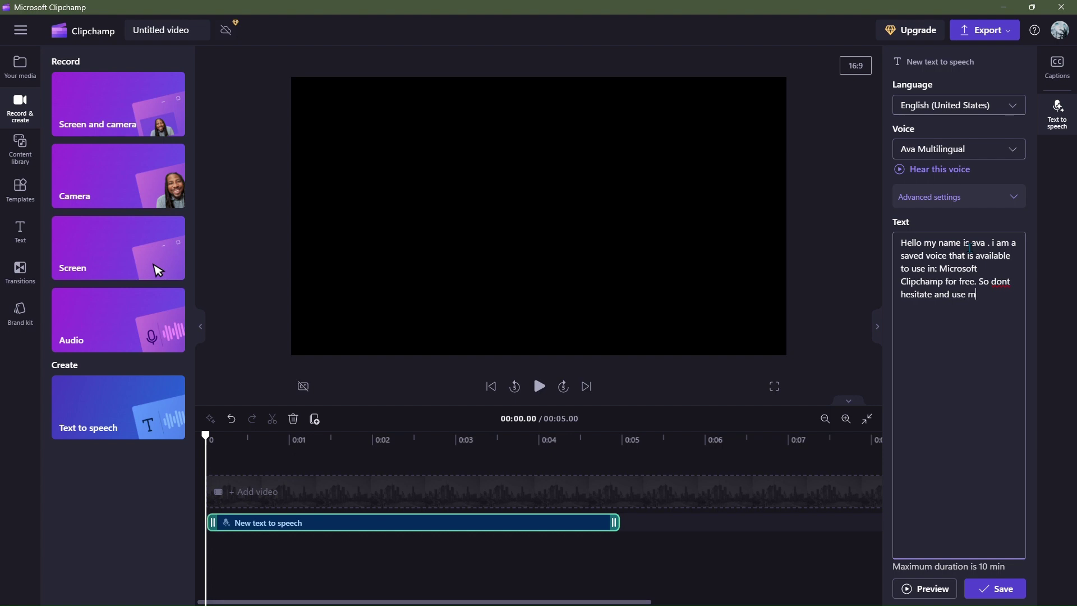
pyautogui.write('oice in your videos to start making content')
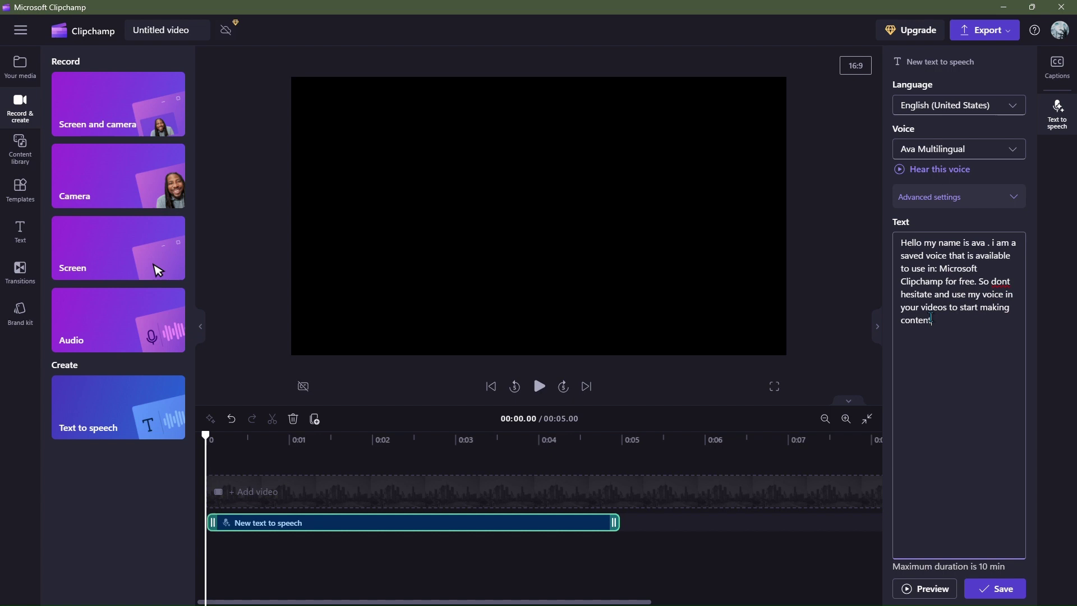
# Add commas after 'Hello' and before 'to start making content'.
pyautogui.click(952, 307)
pyautogui.write(',')
pyautogui.click(924, 242)
pyautogui.write(',')
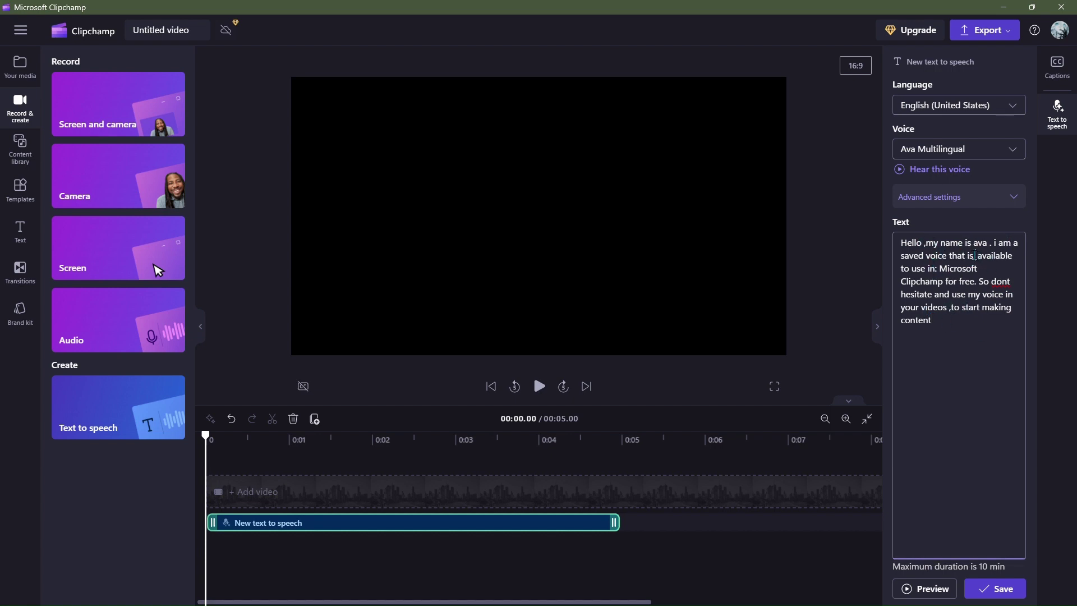
# Save the script as a 13.70-second Ava voiceover and play it through.
pyautogui.click(989, 588)
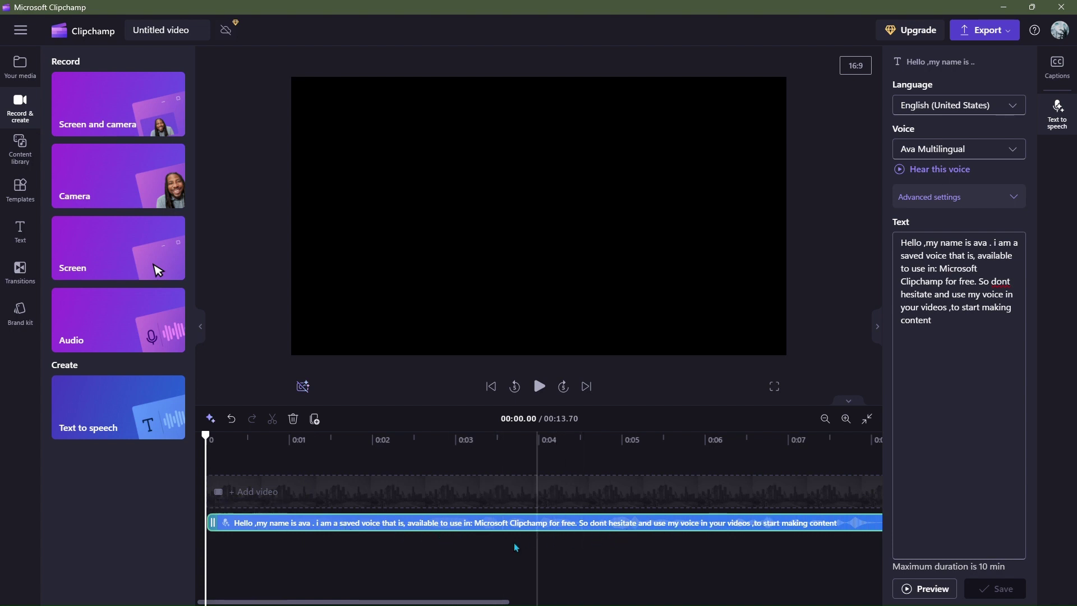
pyautogui.press('space')
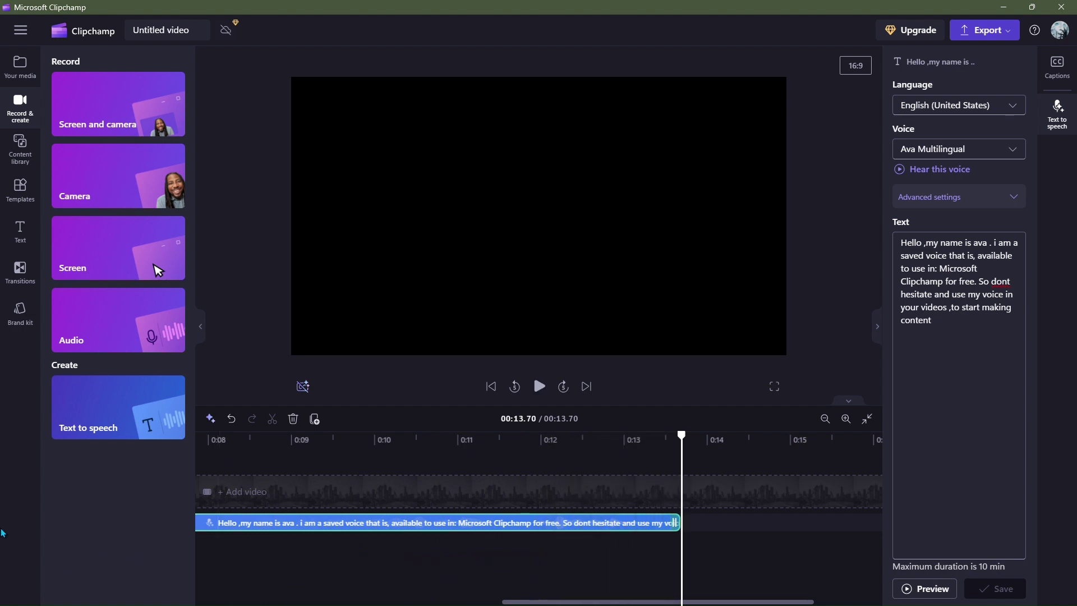
# Pick Brian Multilingual in the voice list and move the playhead back to about 00:07.78.
pyautogui.click(959, 151)
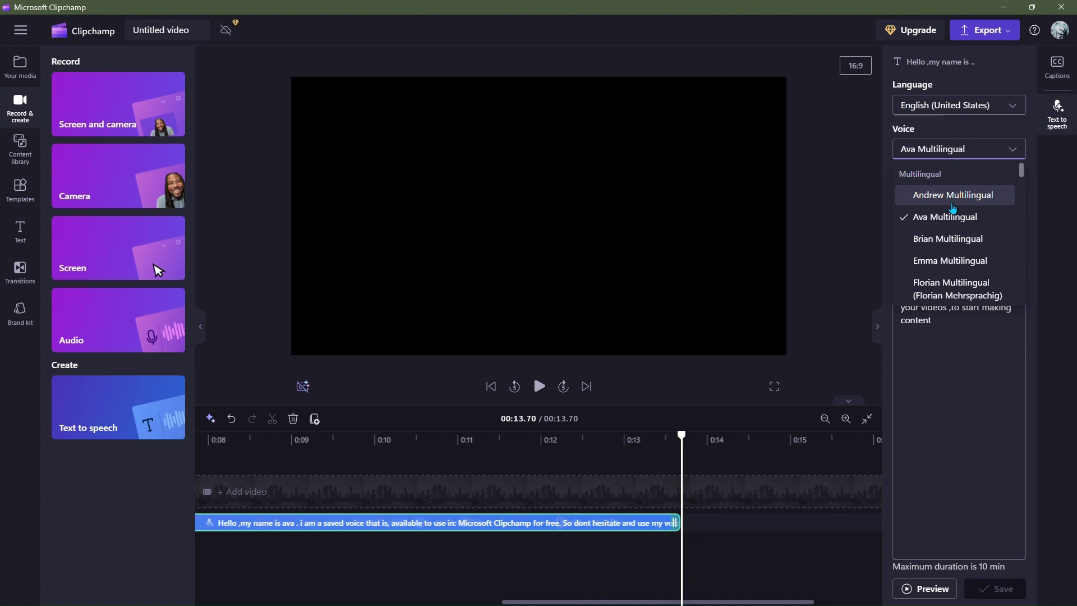
pyautogui.click(950, 238)
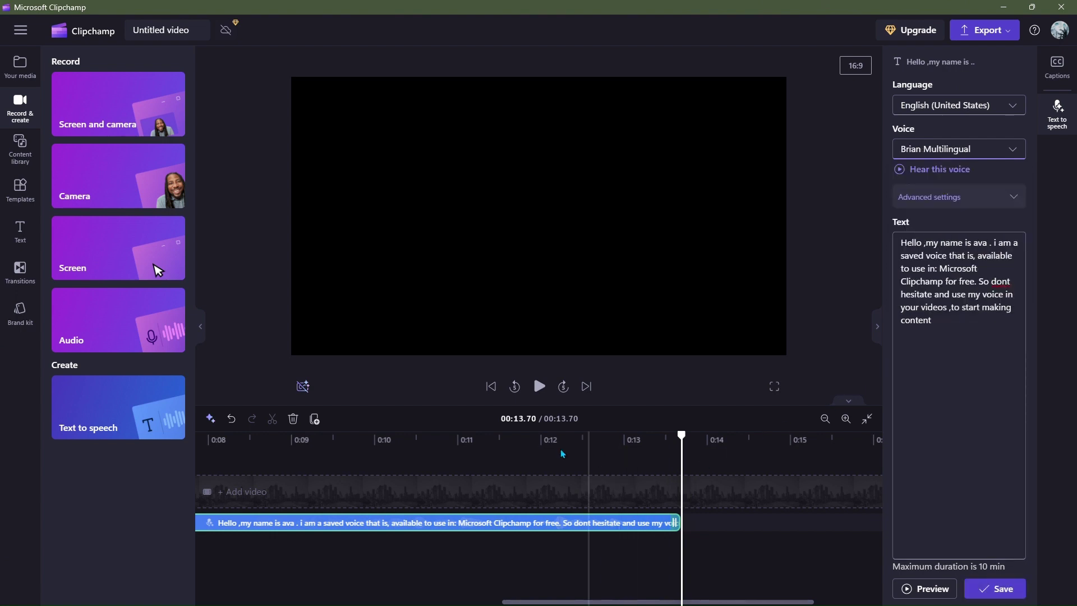
pyautogui.moveTo(680, 432); pyautogui.dragTo(197, 476)
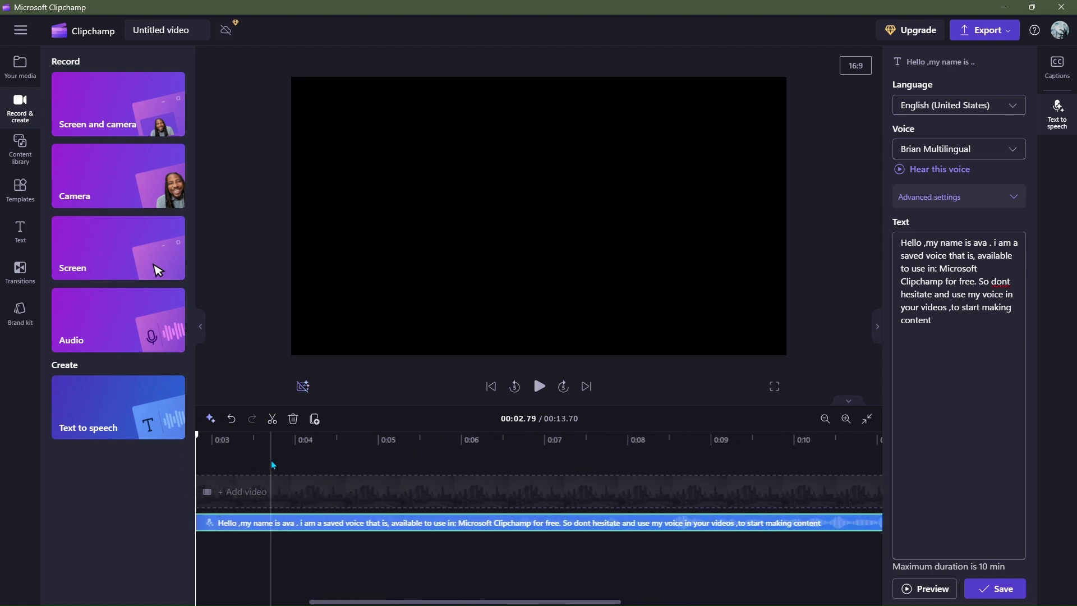
pyautogui.hscroll(-1, 271, 461)
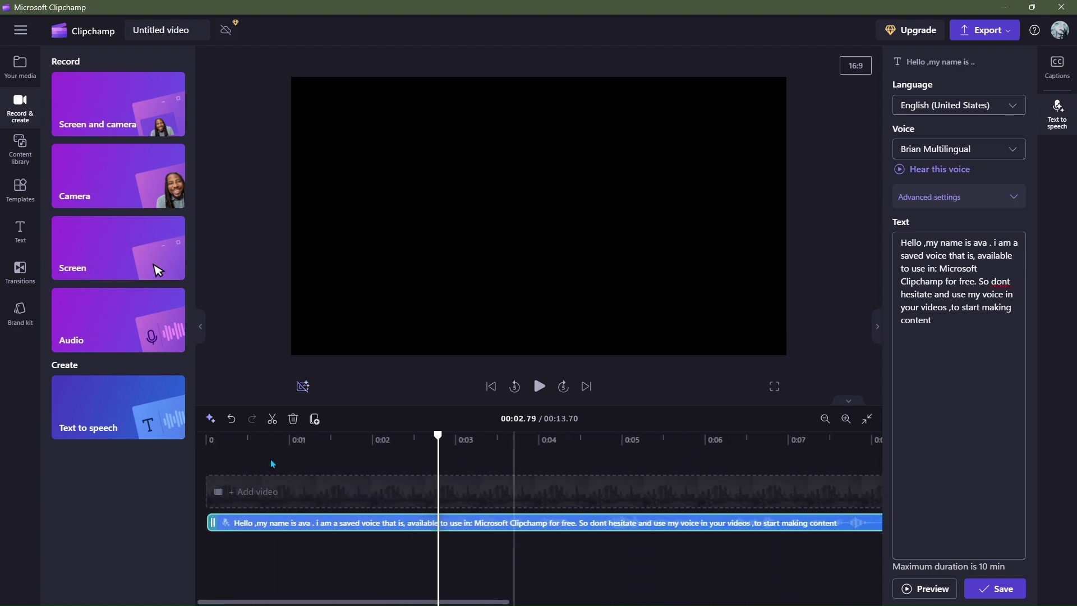
# Set the clip's voice to Brian Multilingual, change 'ava' to 'Brian', regenerate and play it.
pyautogui.click(708, 523)
pyautogui.click(1057, 112)
pyautogui.click(959, 149)
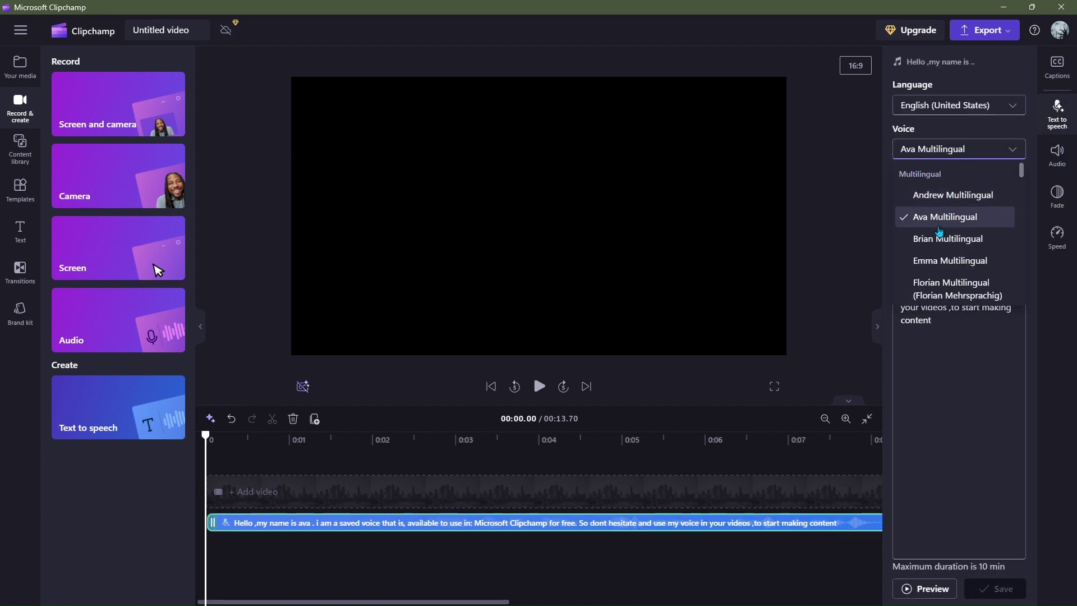
pyautogui.click(954, 238)
pyautogui.doubleClick(983, 242)
pyautogui.press('BackSpace')
pyautogui.write('Bri')
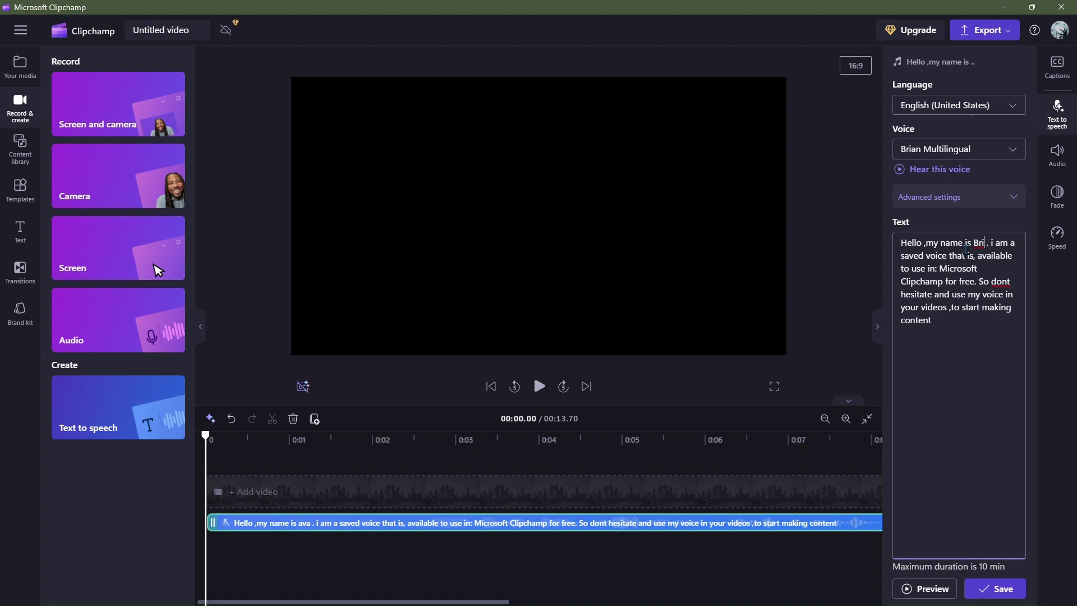
pyautogui.write('an')
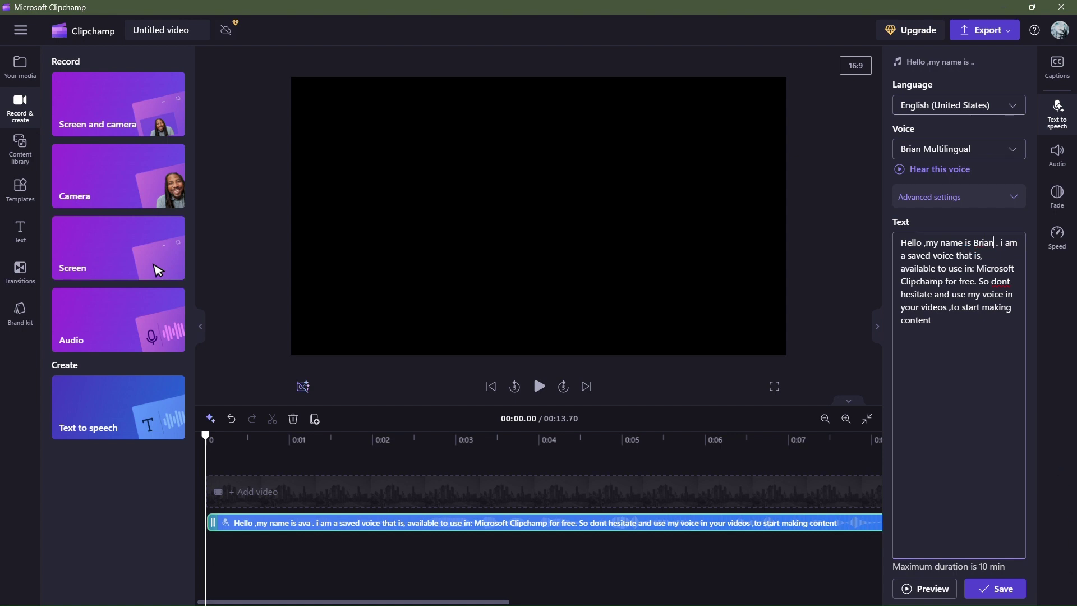
pyautogui.click(994, 589)
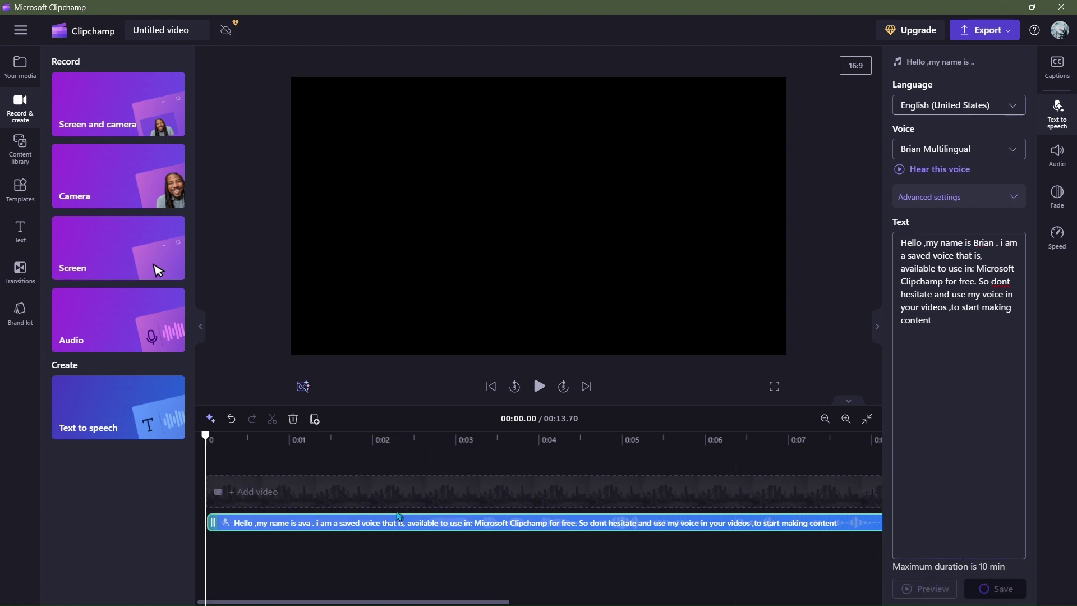
pyautogui.press('space')
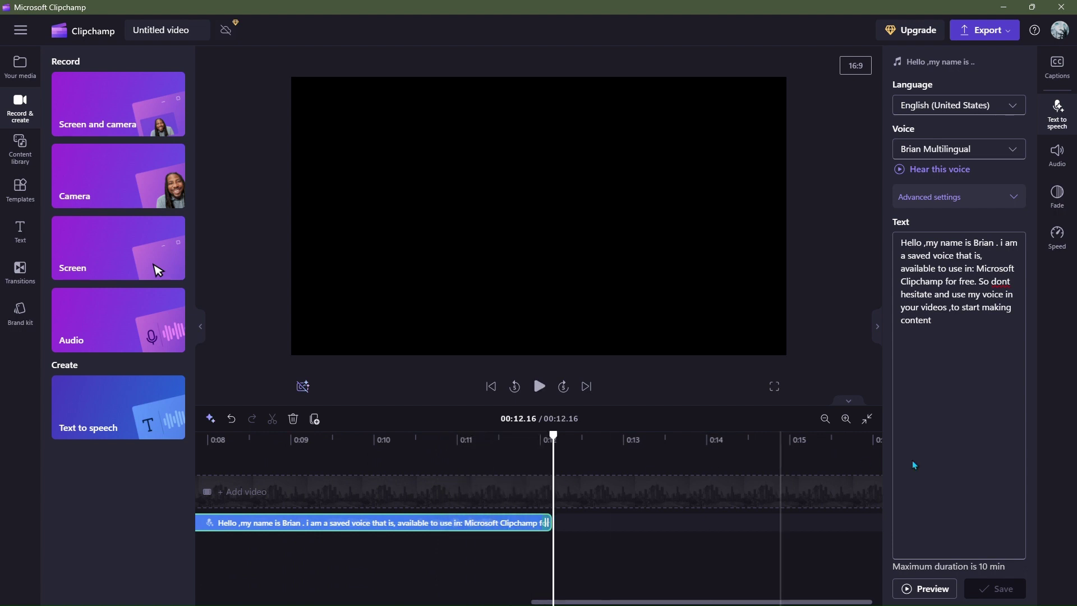
# Scroll down the voice list and choose the Jason voice.
pyautogui.click(994, 150)
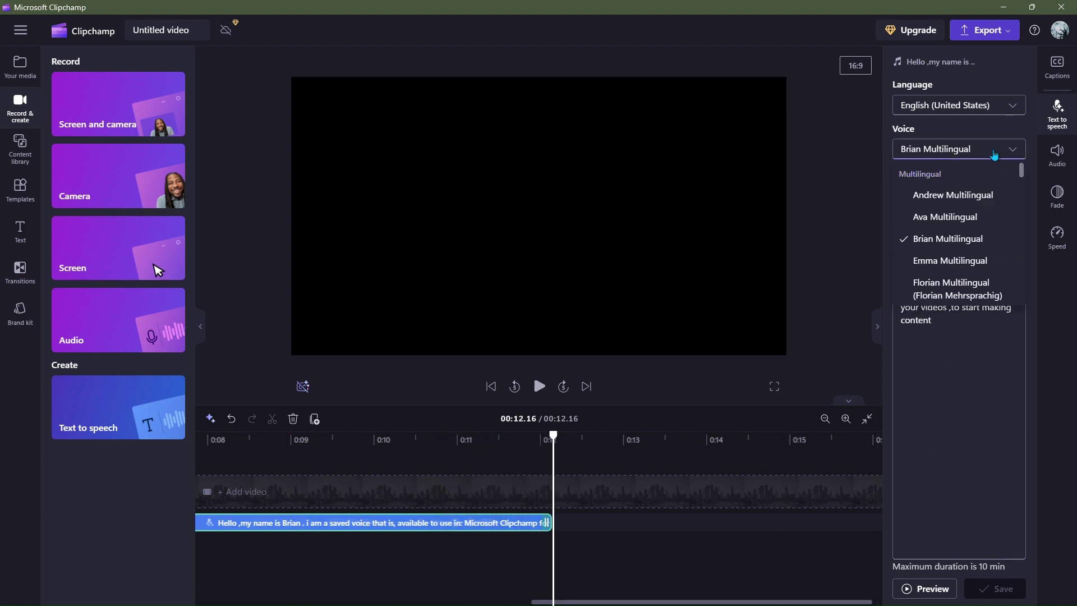
pyautogui.scroll(-2, 970, 235)
pyautogui.scroll(-6, 970, 239)
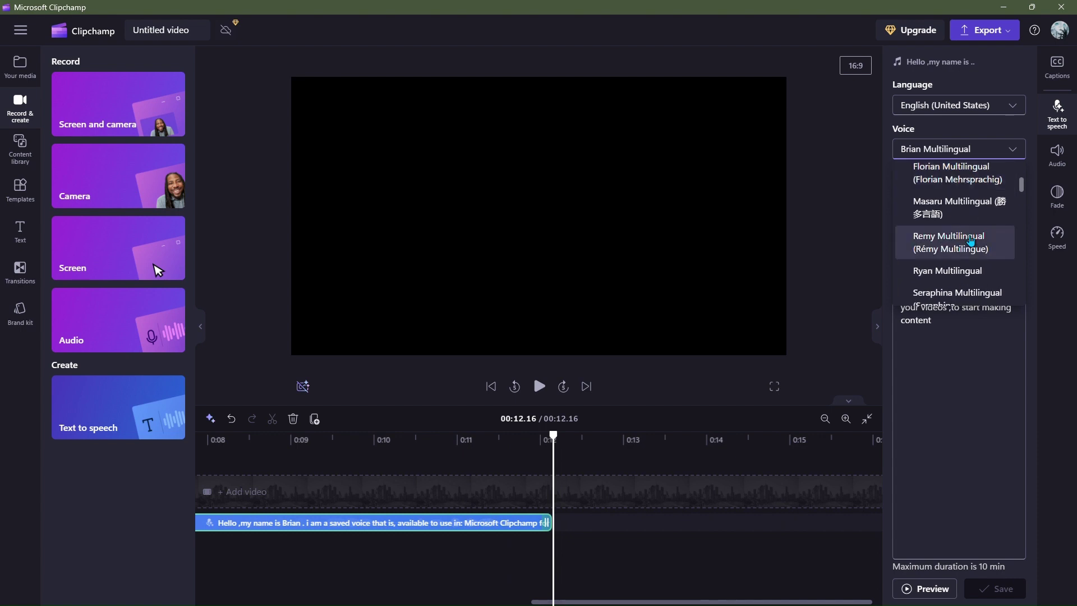
pyautogui.scroll(-6, 970, 240)
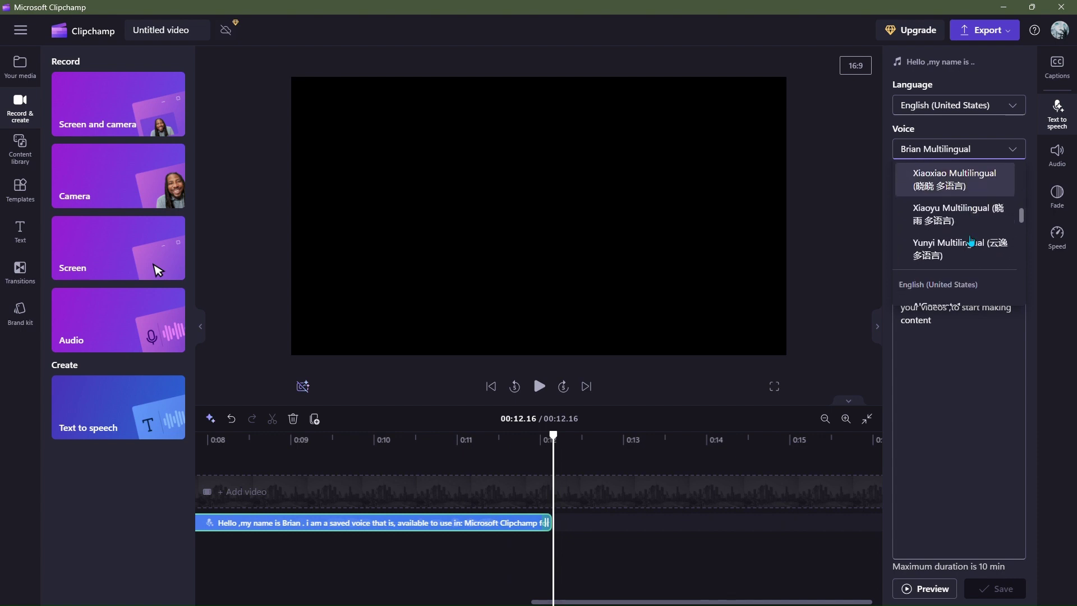
pyautogui.scroll(-5, 970, 240)
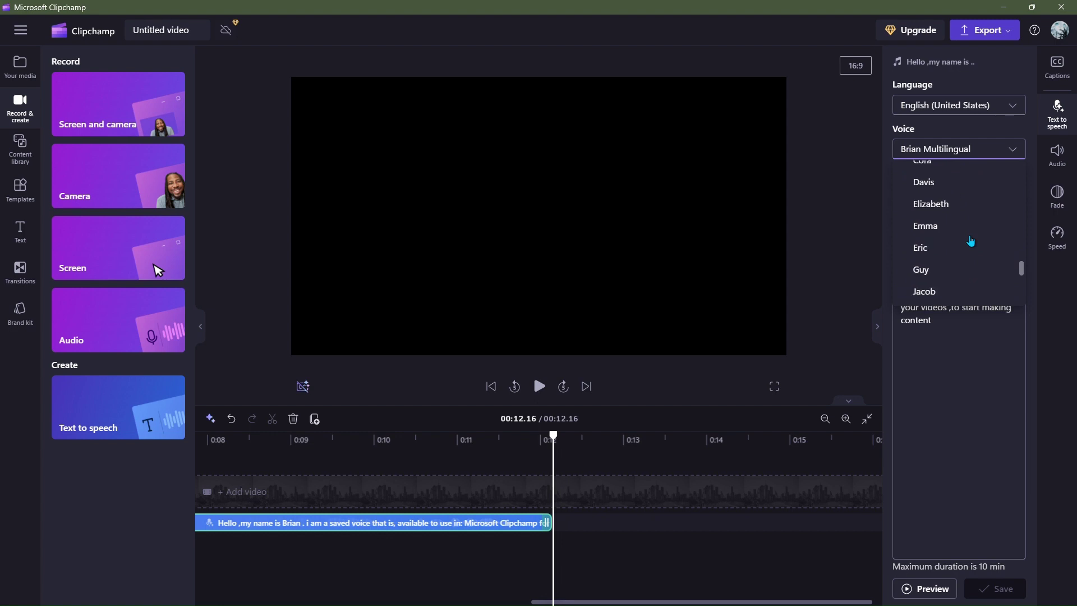
pyautogui.scroll(-2, 969, 241)
pyautogui.click(956, 227)
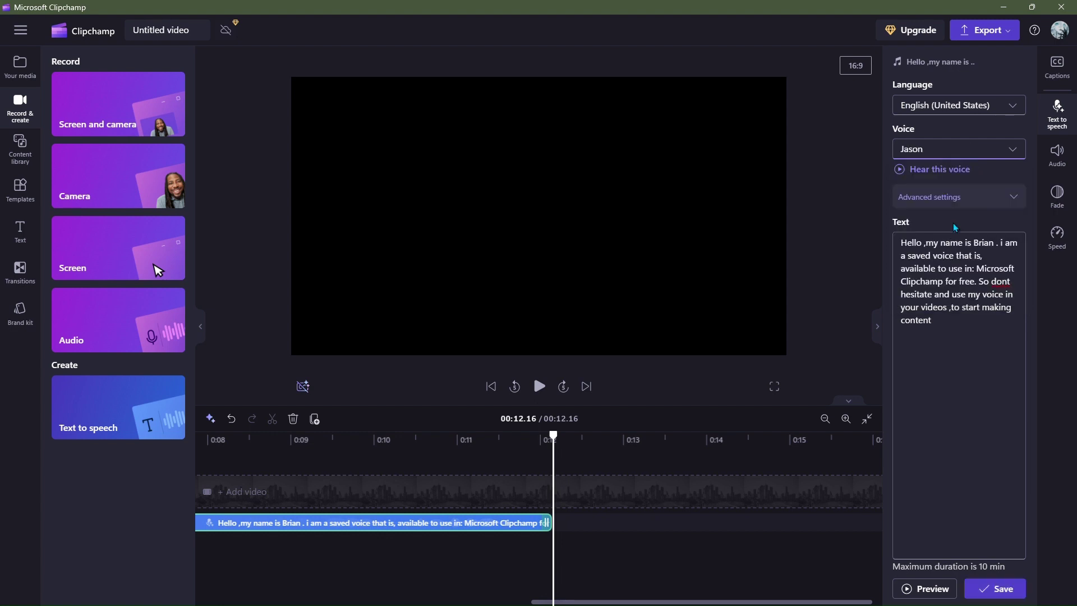
# Replace 'Brian' with 'Jason' in the script and preview the Jason voice.
pyautogui.click(994, 250)
pyautogui.press('BackSpace')
pyautogui.press('BackSpace')
pyautogui.press('BackSpace')
pyautogui.press('BackSpace')
pyautogui.press('BackSpace')
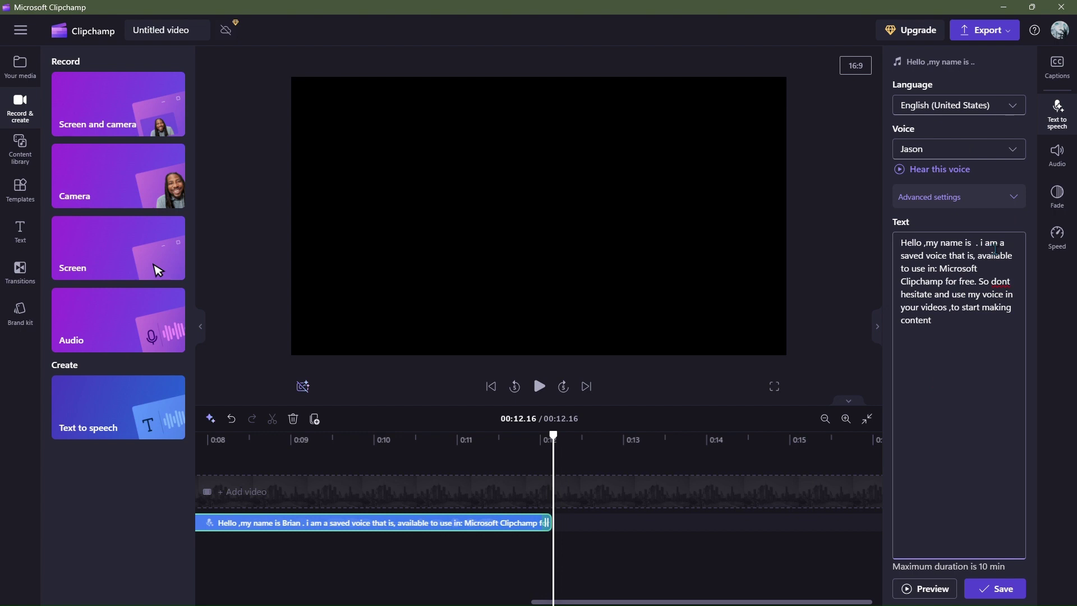
pyautogui.write('Jason')
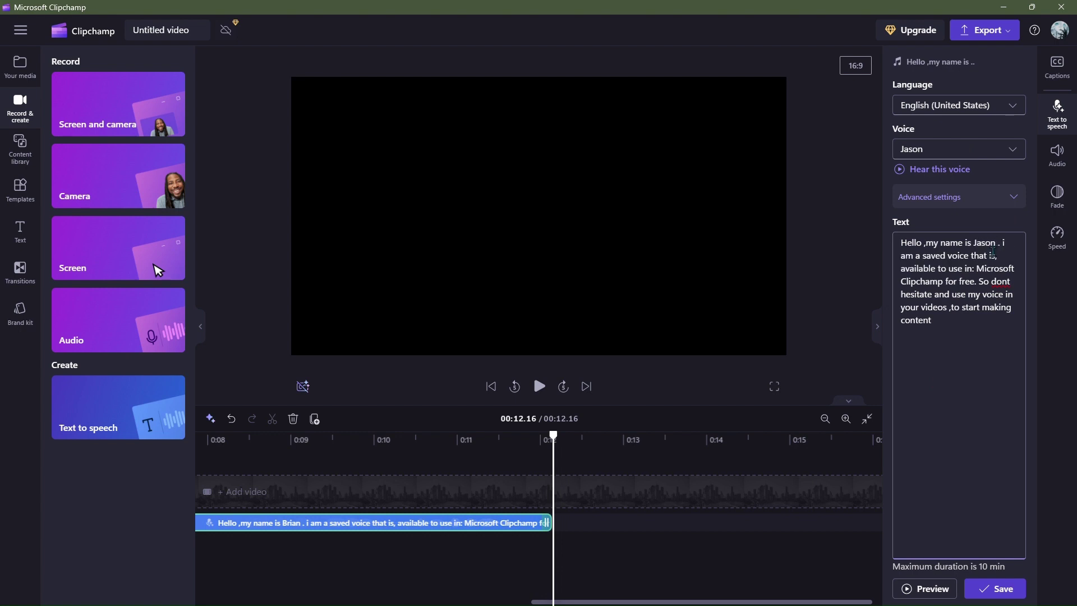
pyautogui.hscroll(-5, 527, 452)
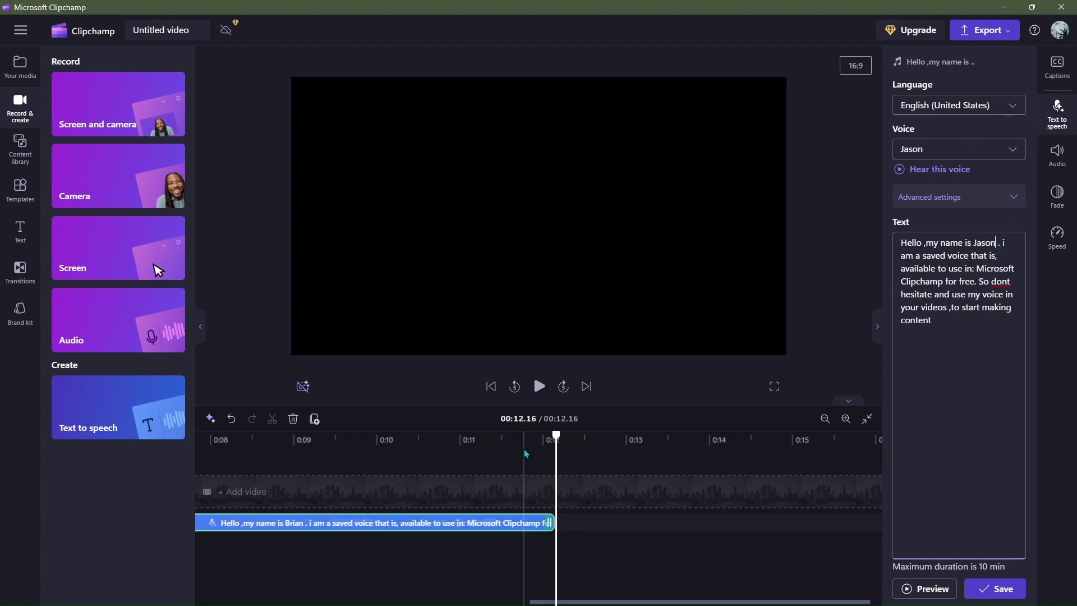
pyautogui.click(954, 170)
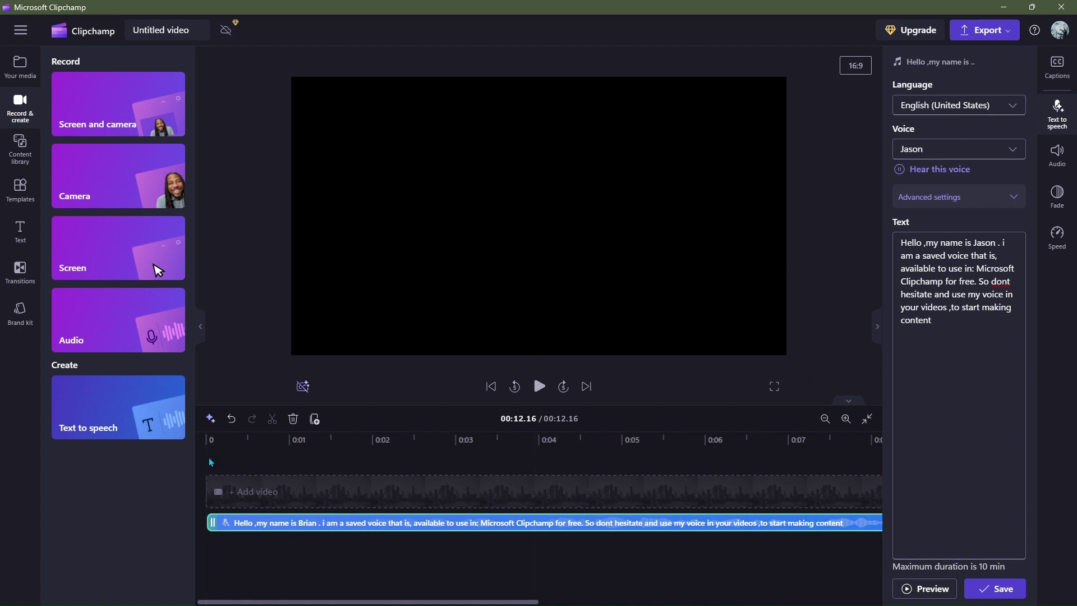
# Deselect the clip without saving the Jason edits and play the Brian clip from the start.
pyautogui.click(216, 461)
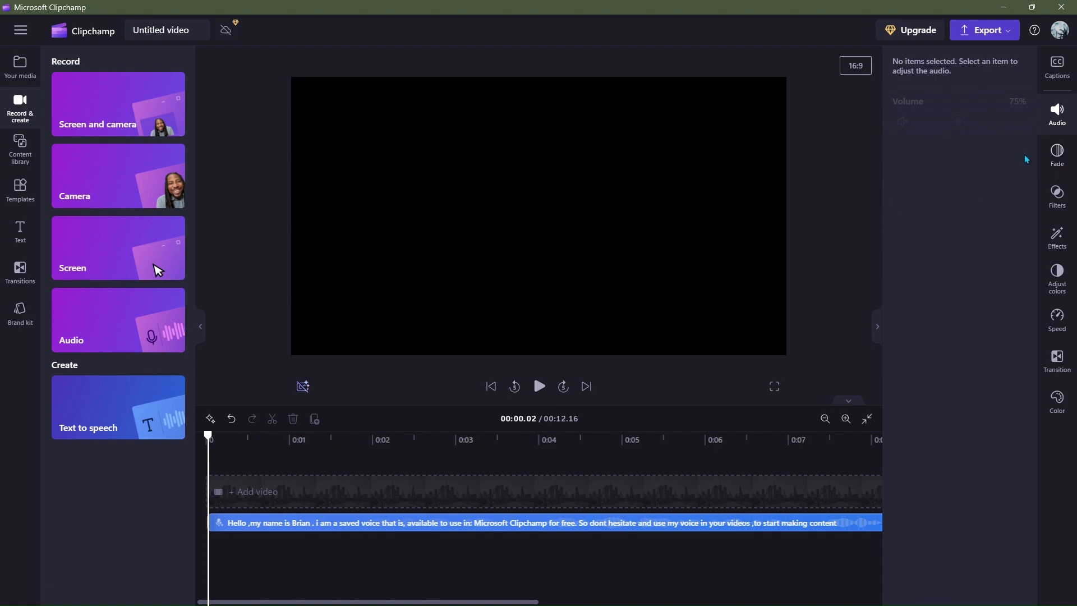
pyautogui.press('space')
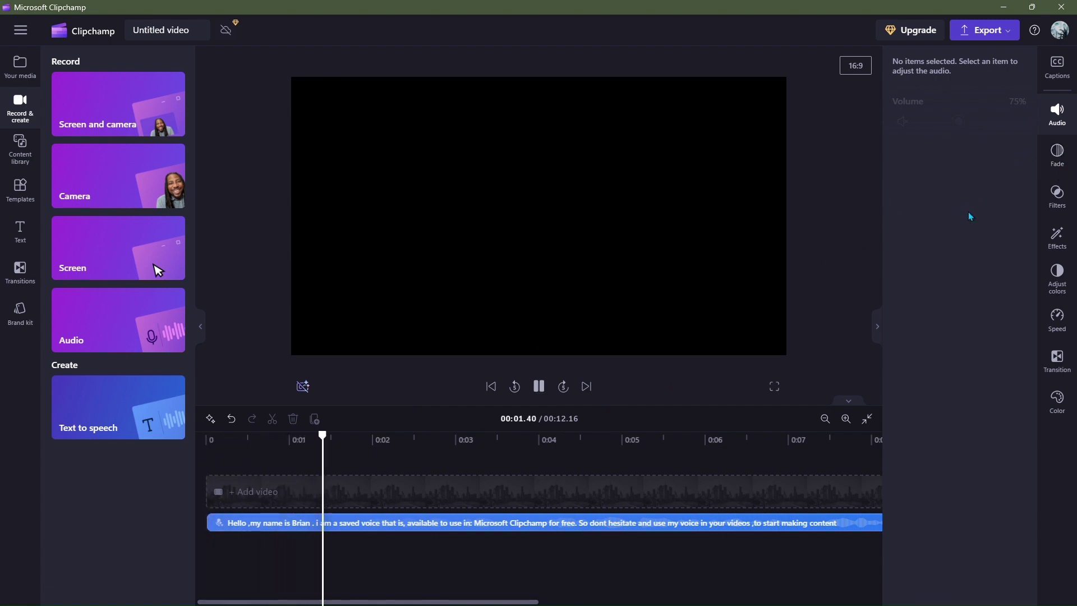